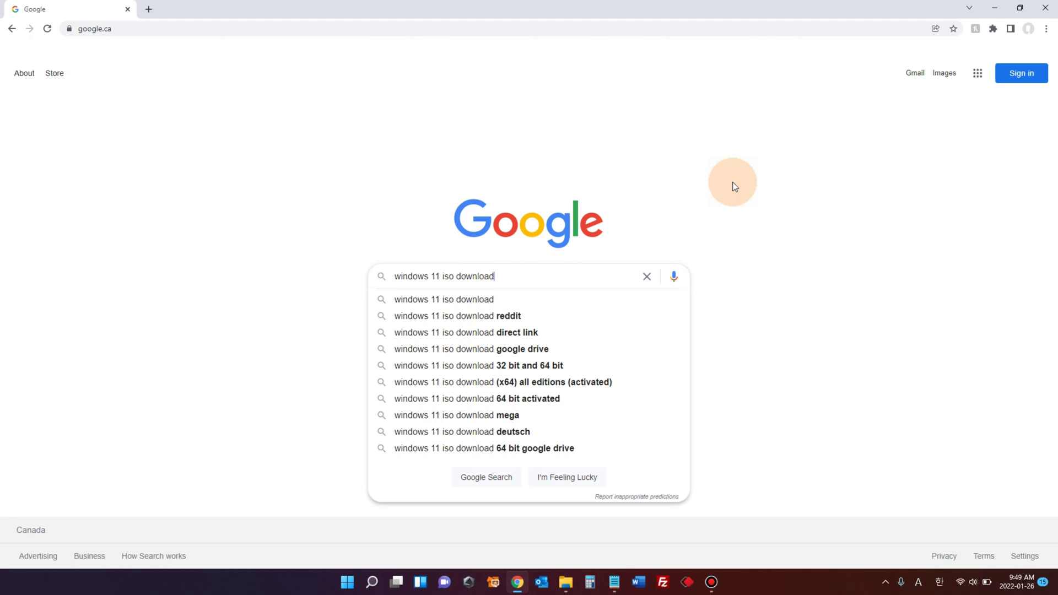
- Submit the Google search for 'windows 11 iso download'
key("Return")
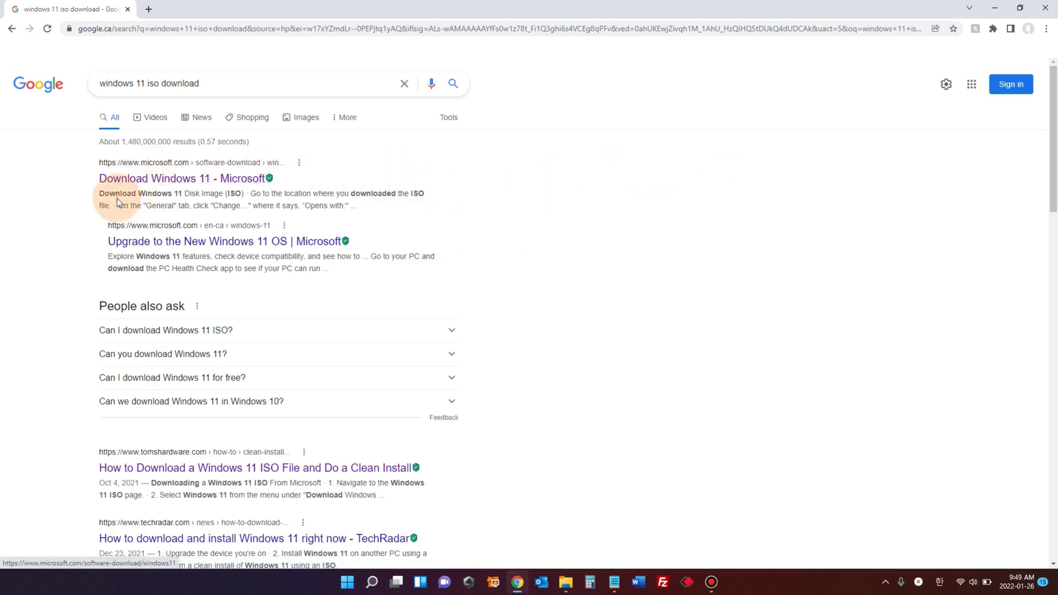
- On Microsoft's Download Windows 11 page, request the Windows 11 (multi-edition ISO) download
left_click(212, 180)
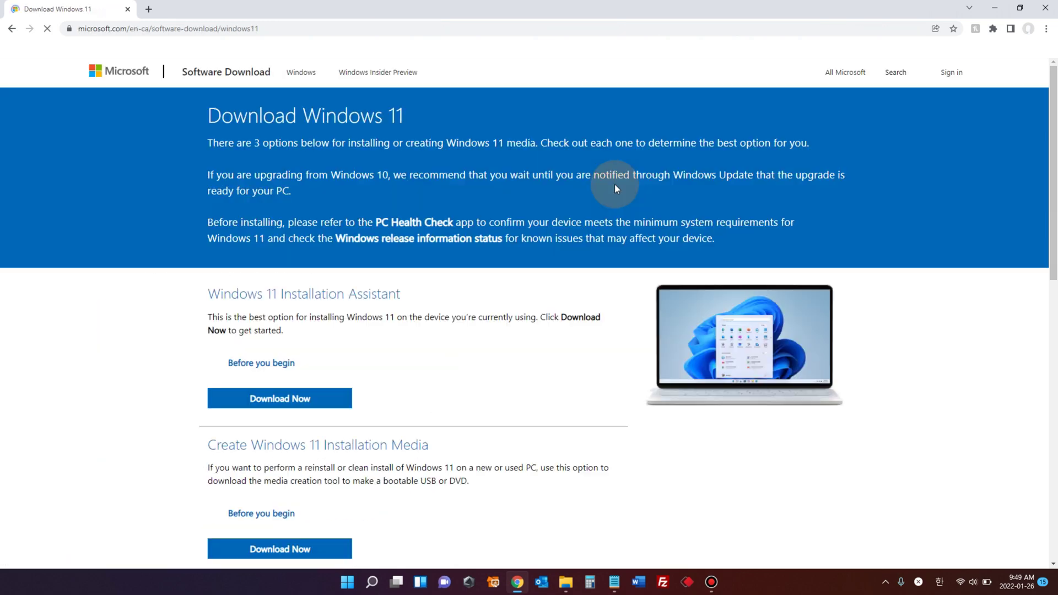
scroll(600, 229, "down", 2)
scroll(599, 229, "up", 1)
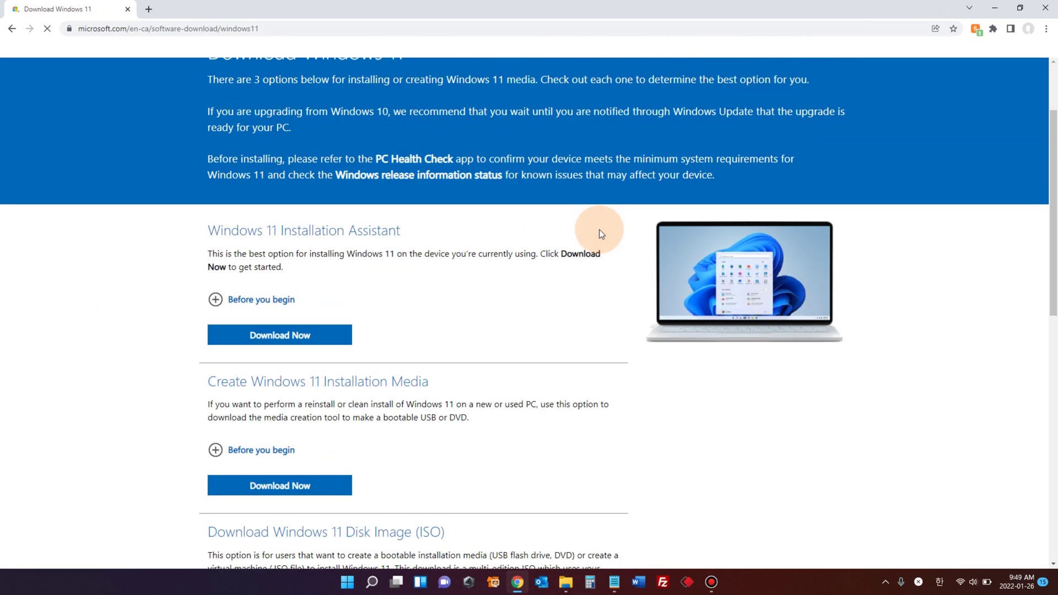
scroll(508, 233, "down", 3)
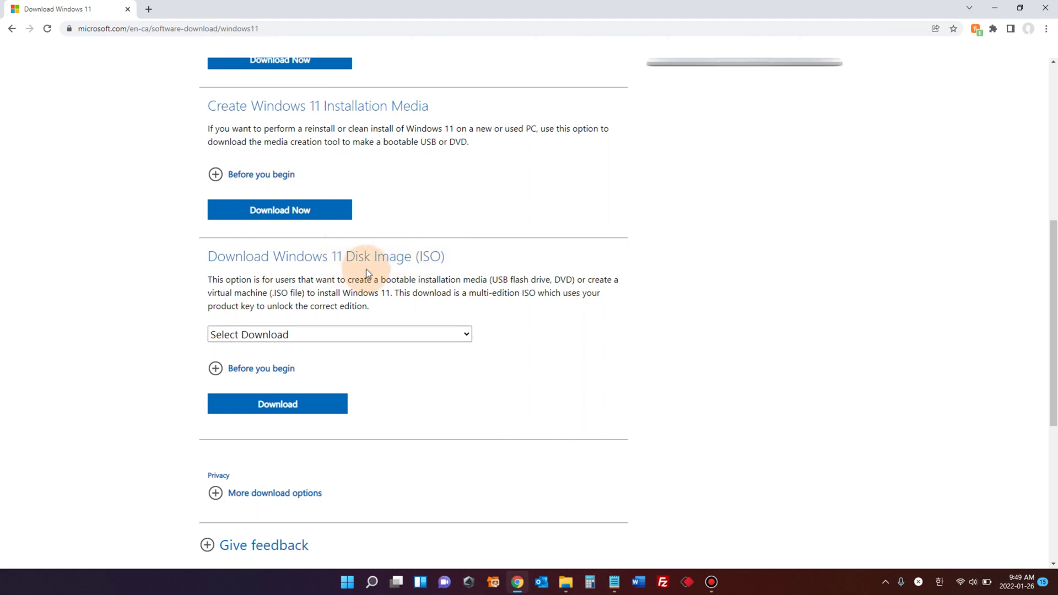
left_click(264, 334)
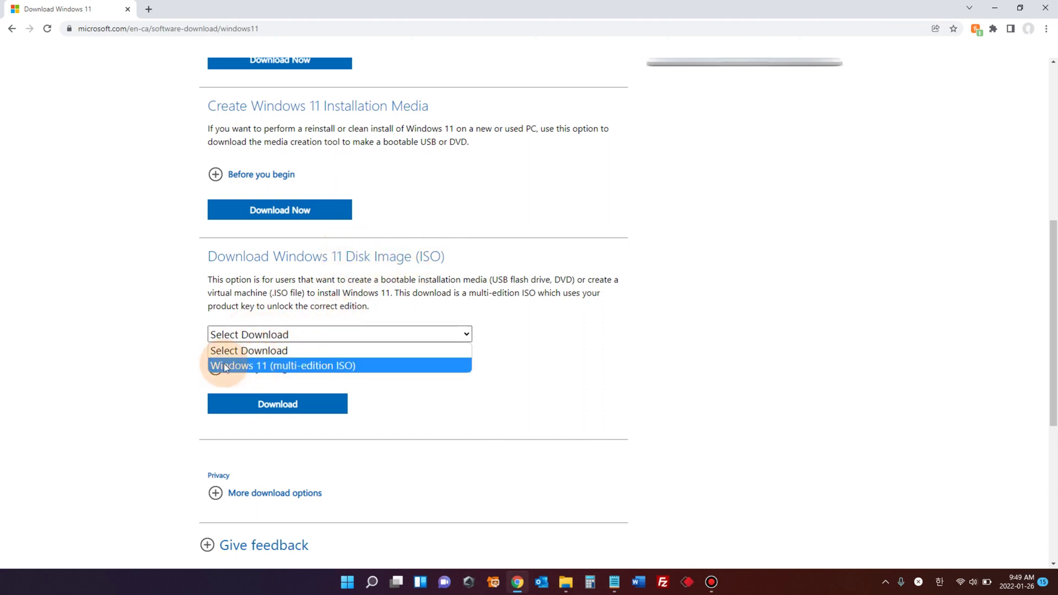
left_click(329, 368)
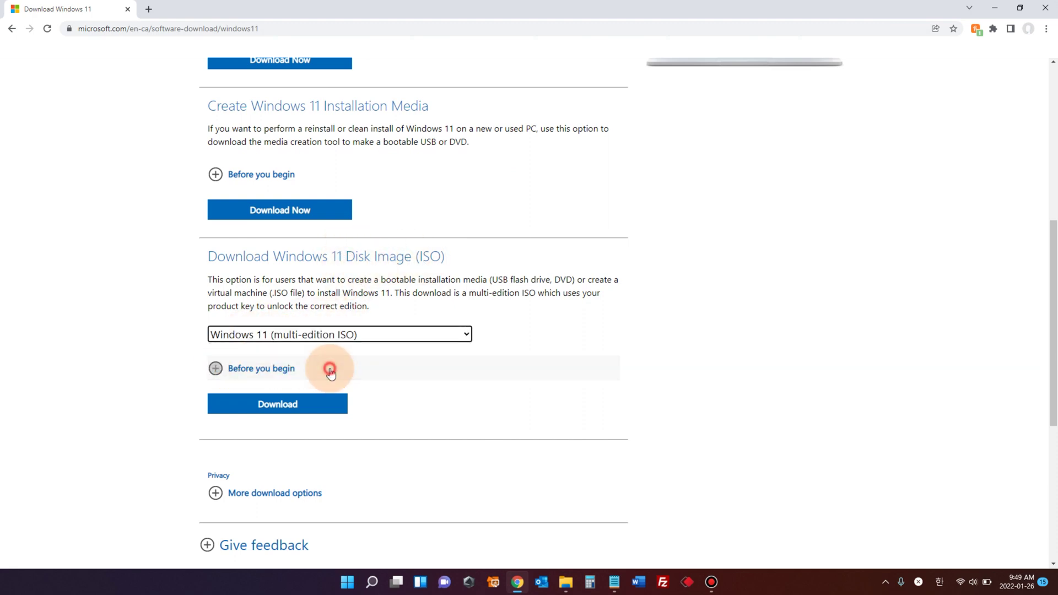
left_click(279, 411)
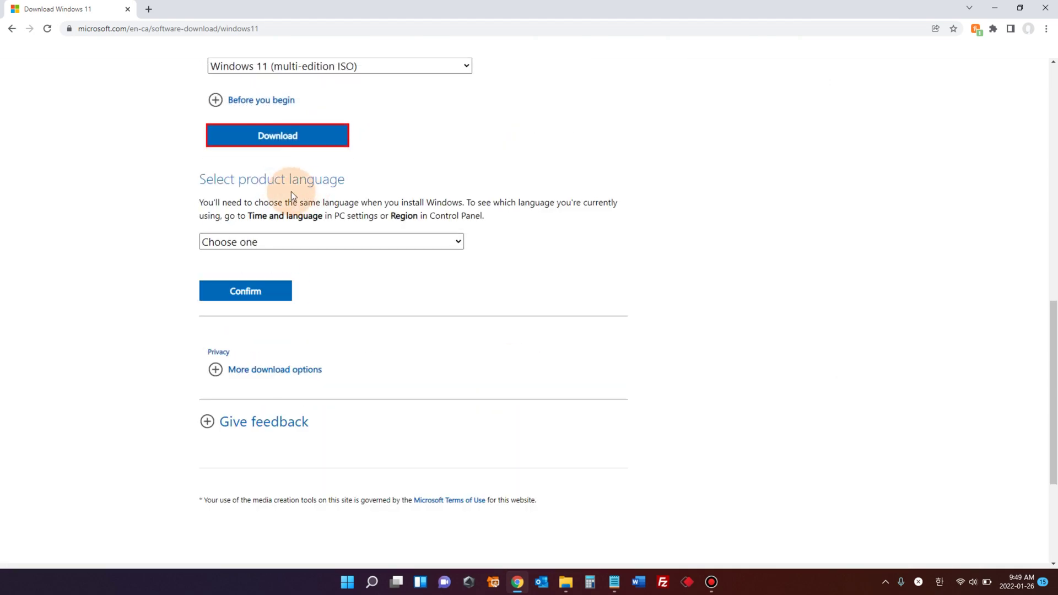
- Confirm English as the product language and start the 64-bit ISO download
left_click(312, 242)
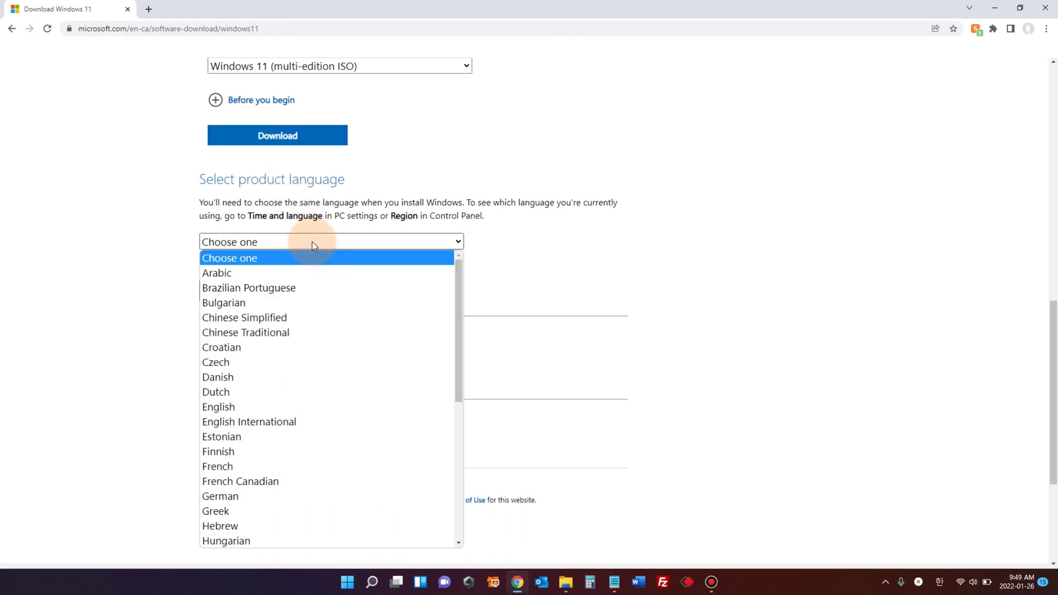
left_click(309, 408)
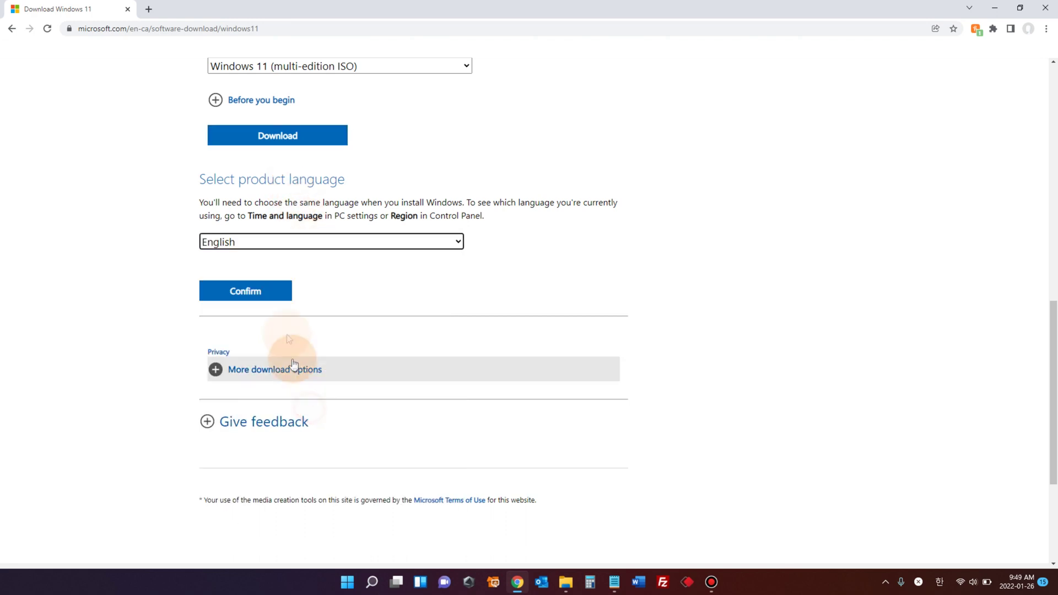
left_click(249, 296)
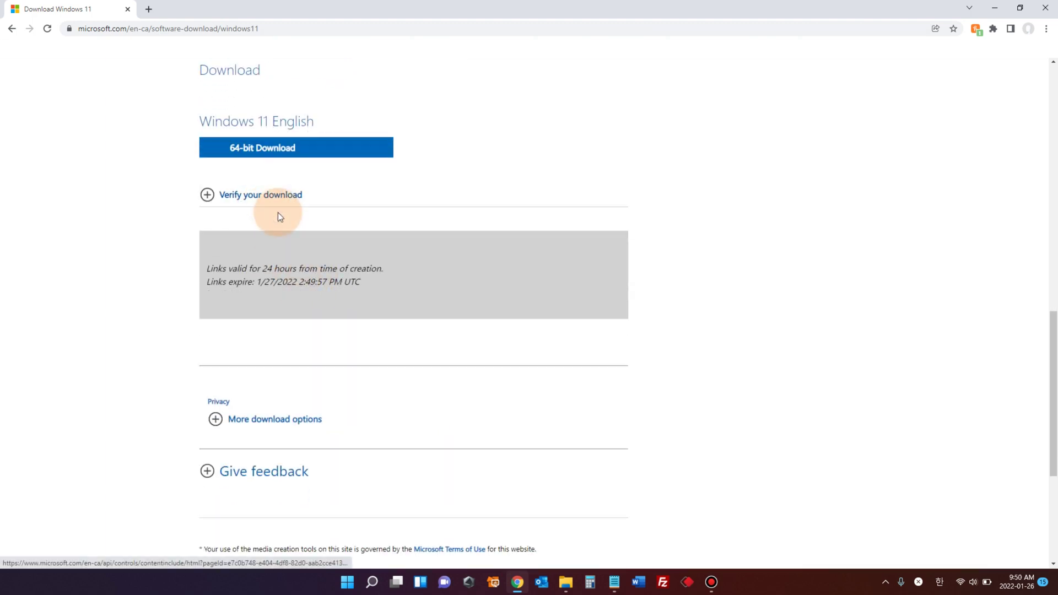
scroll(278, 215, "up", 1)
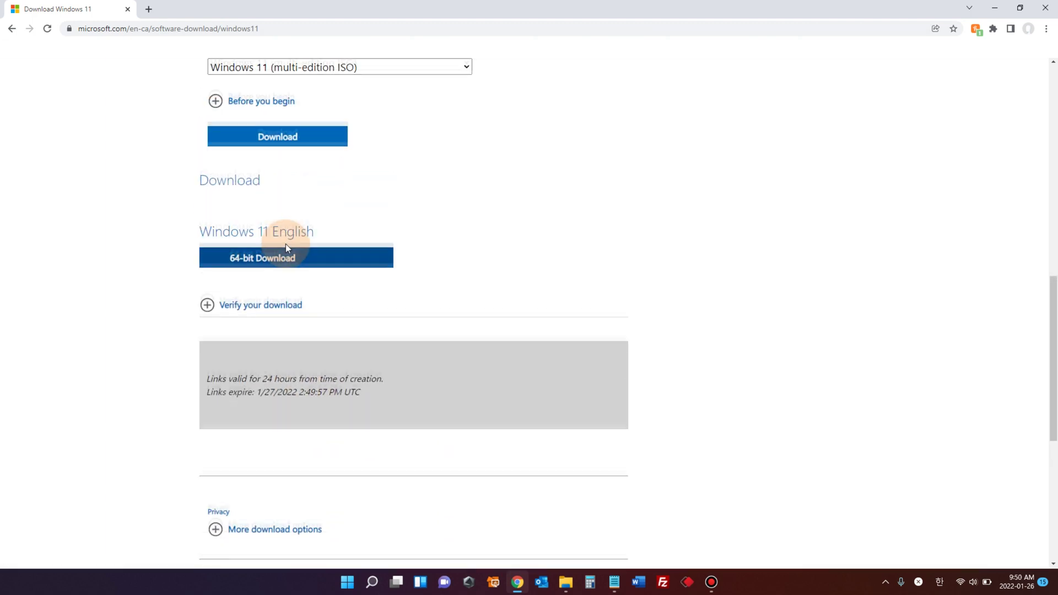
left_click(259, 265)
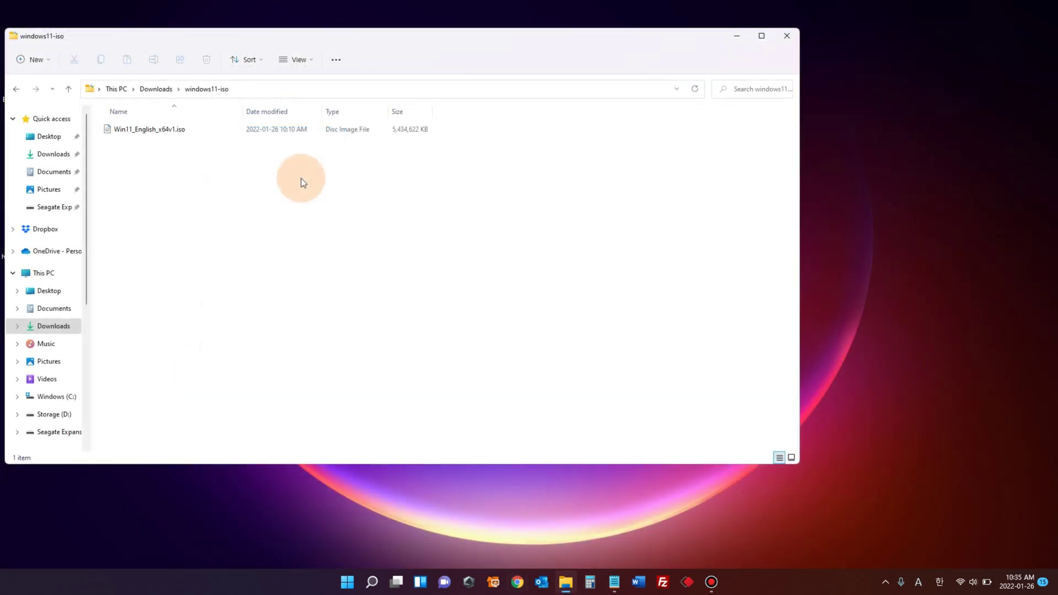
left_click(162, 131)
left_click(160, 164)
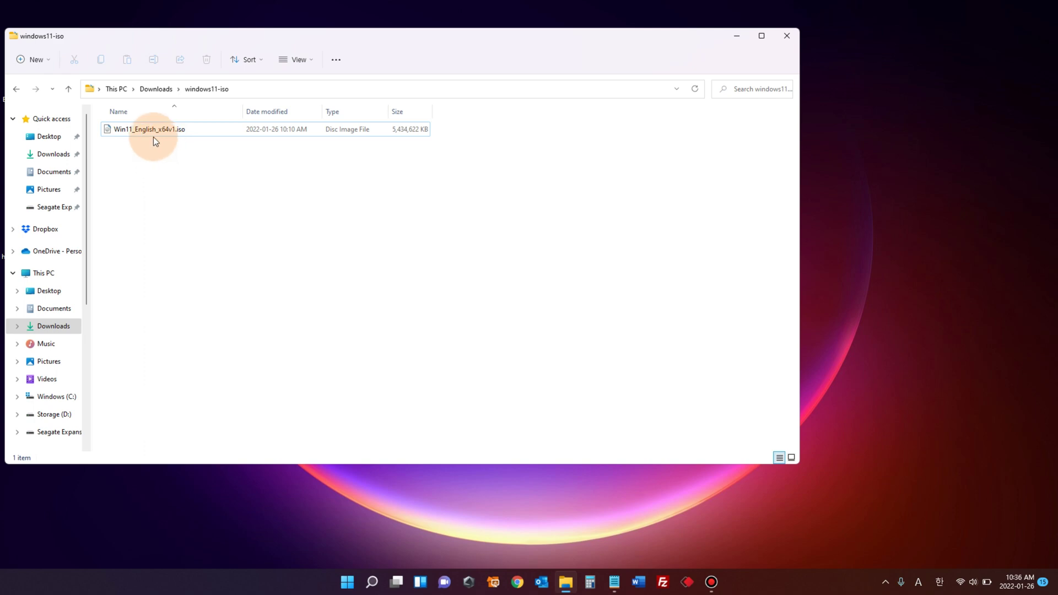
left_click(154, 135)
right_click(155, 134)
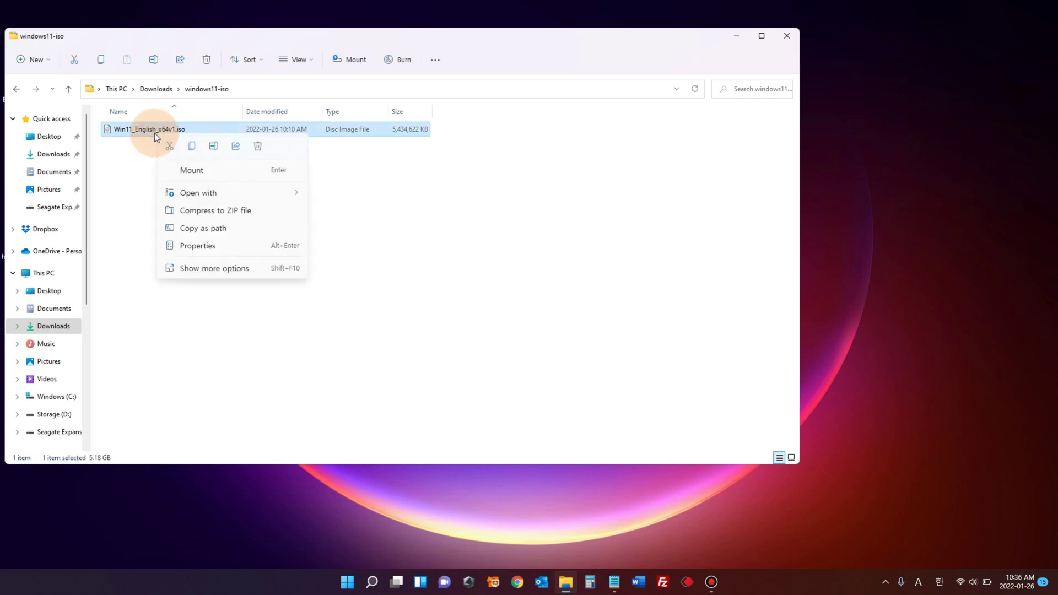
left_click(221, 251)
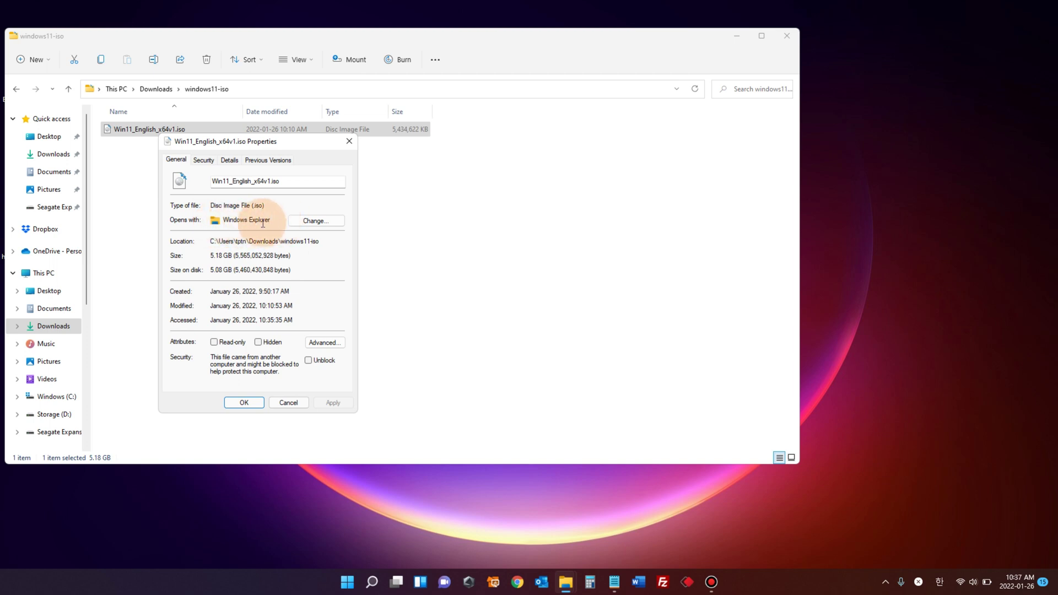
left_click(332, 224)
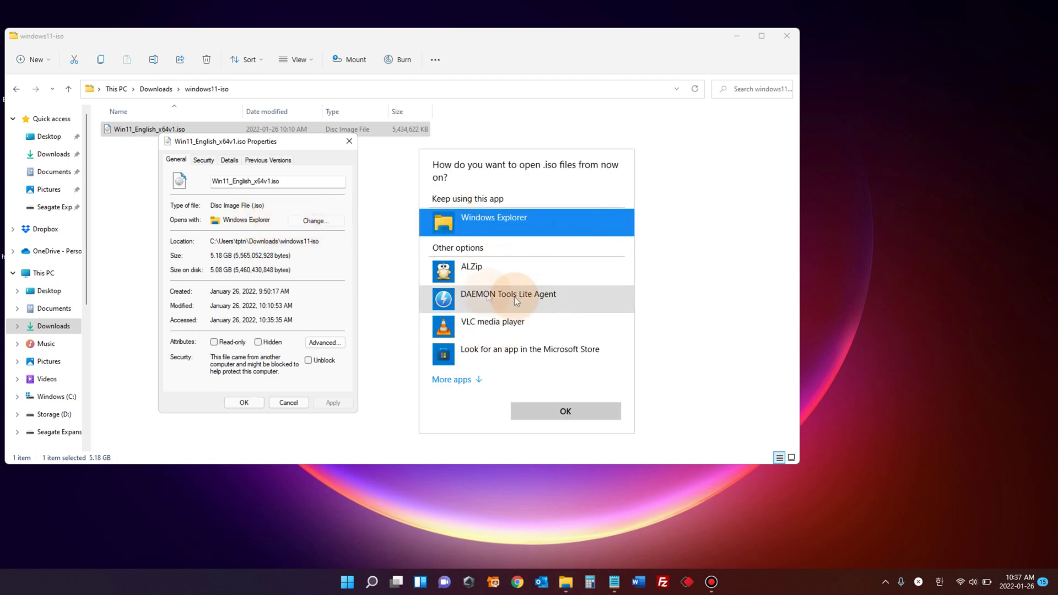
left_click(478, 221)
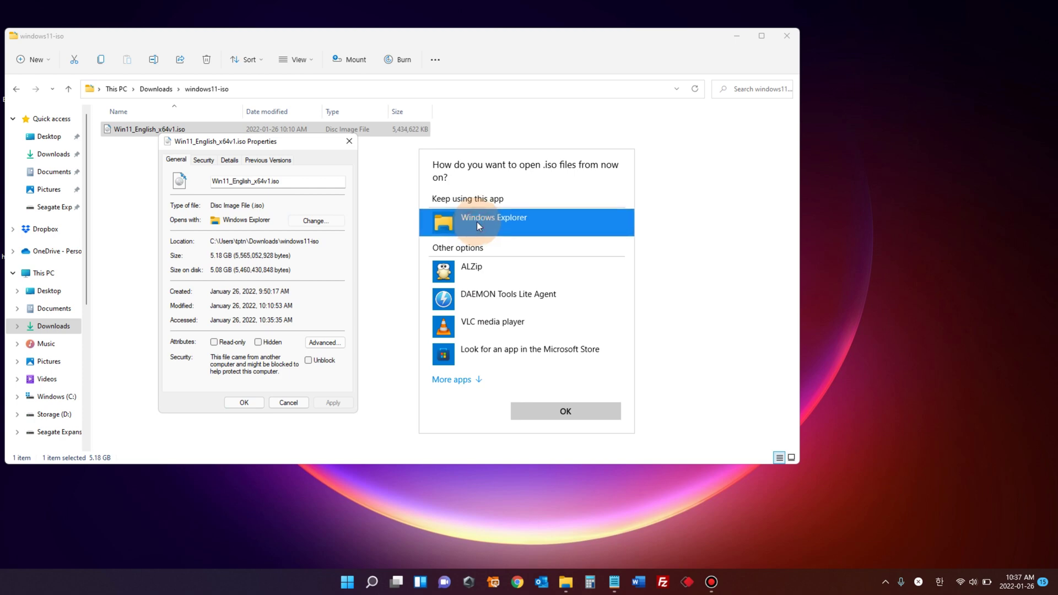
left_click(566, 413)
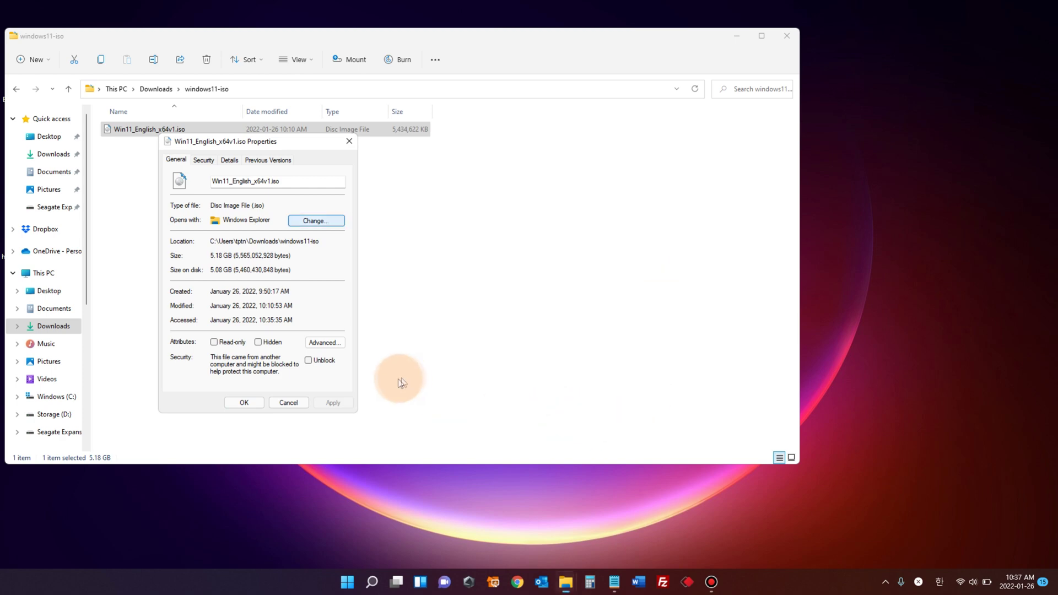
left_click(332, 397)
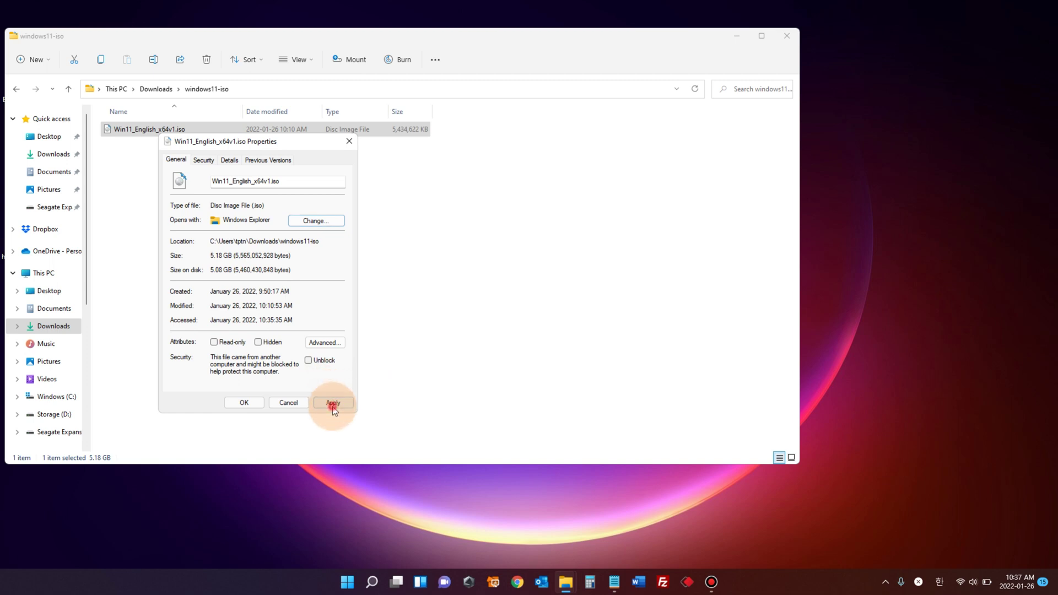
left_click(242, 404)
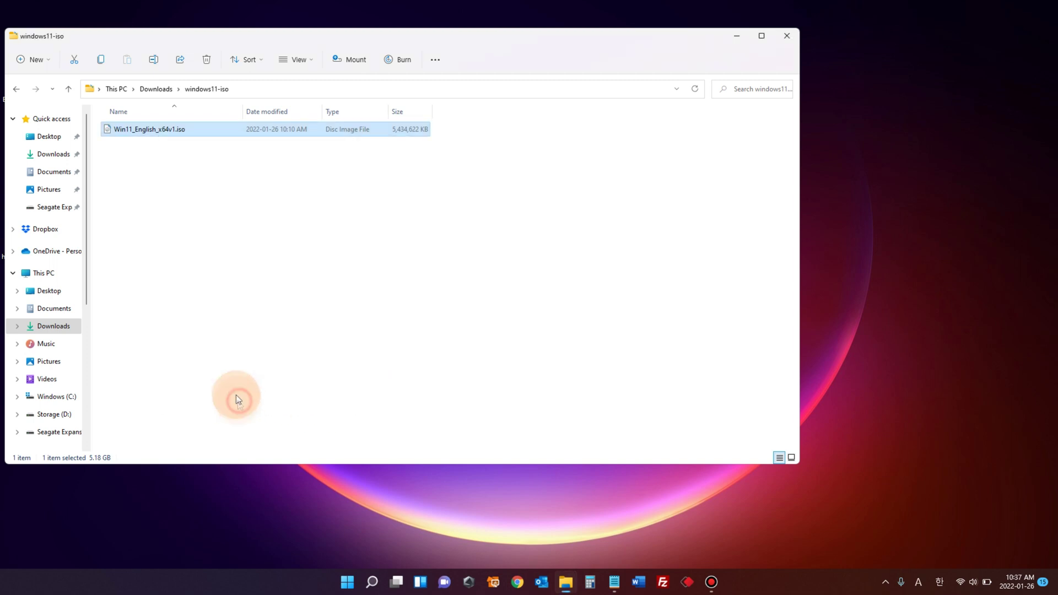
left_click(175, 212)
- Choose Burn disc image from Win11_English_x64v1.iso's extended right-click menu
right_click(145, 130)
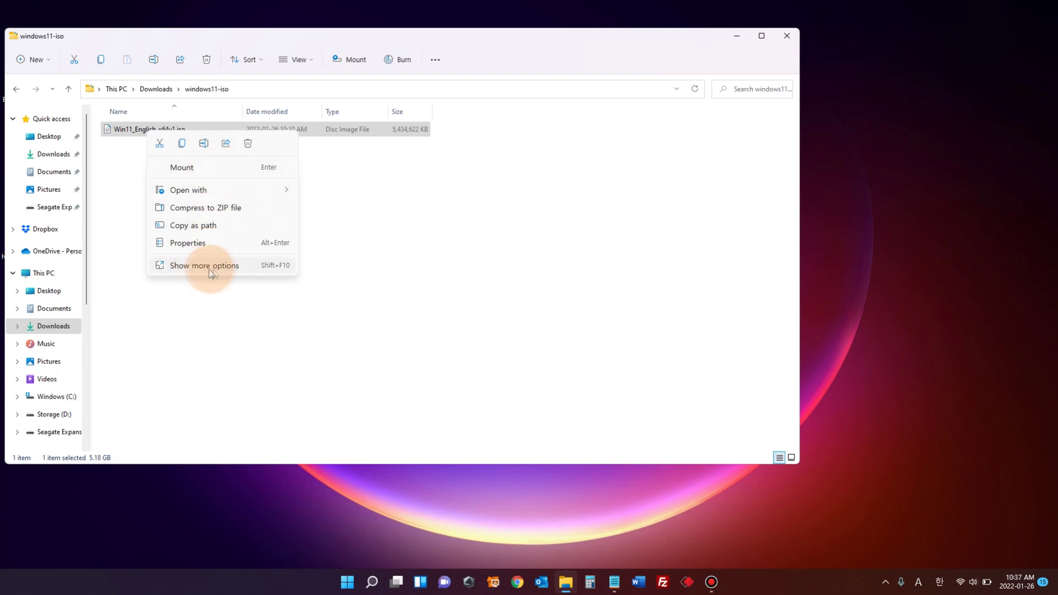
left_click(235, 268)
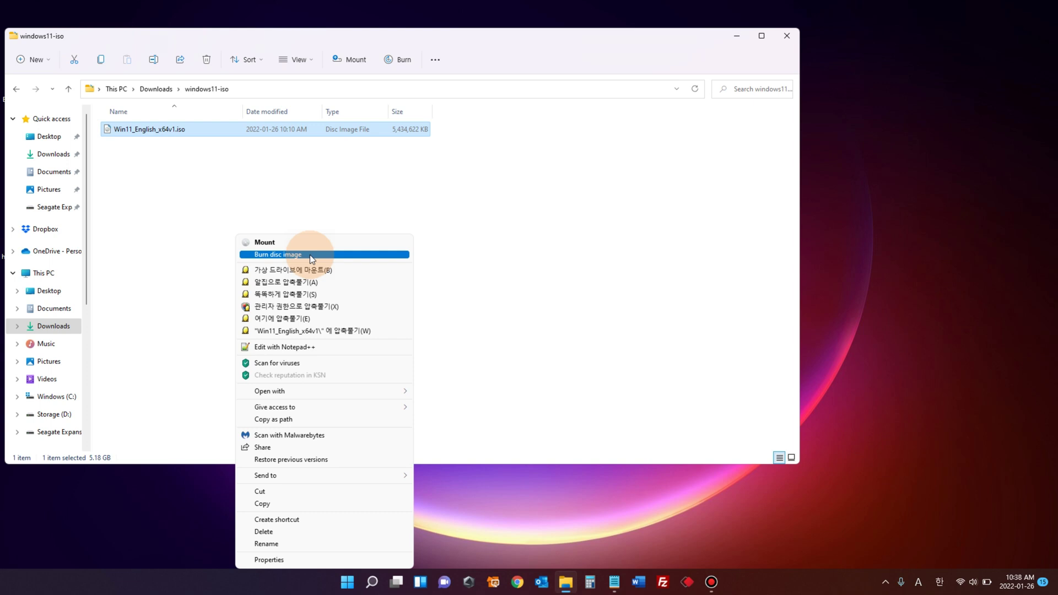
left_click(311, 255)
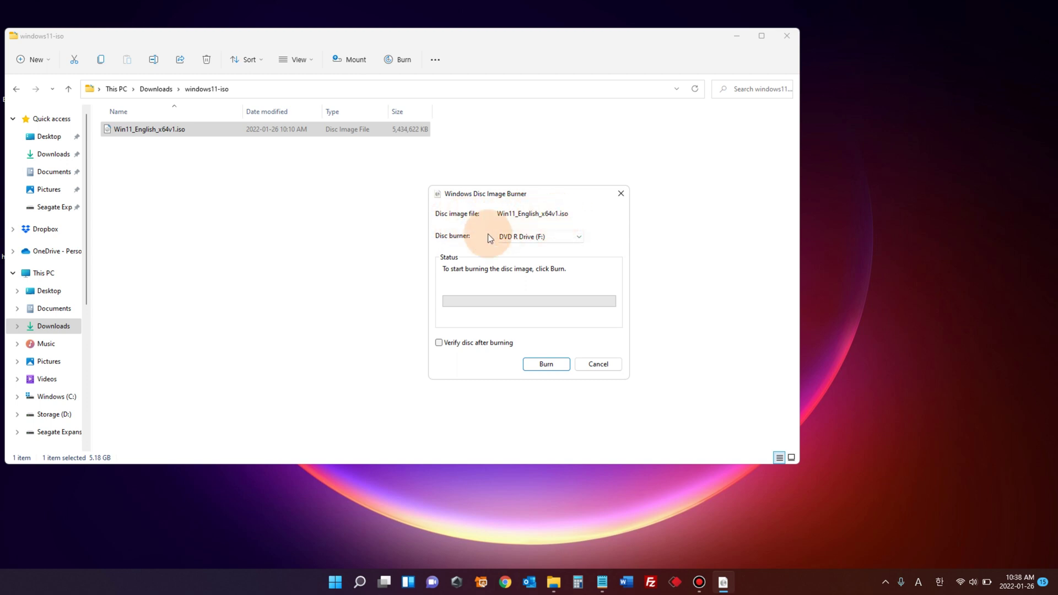
- Select DVD R Drive (F:) in the Disc burner dropdown
left_click(528, 236)
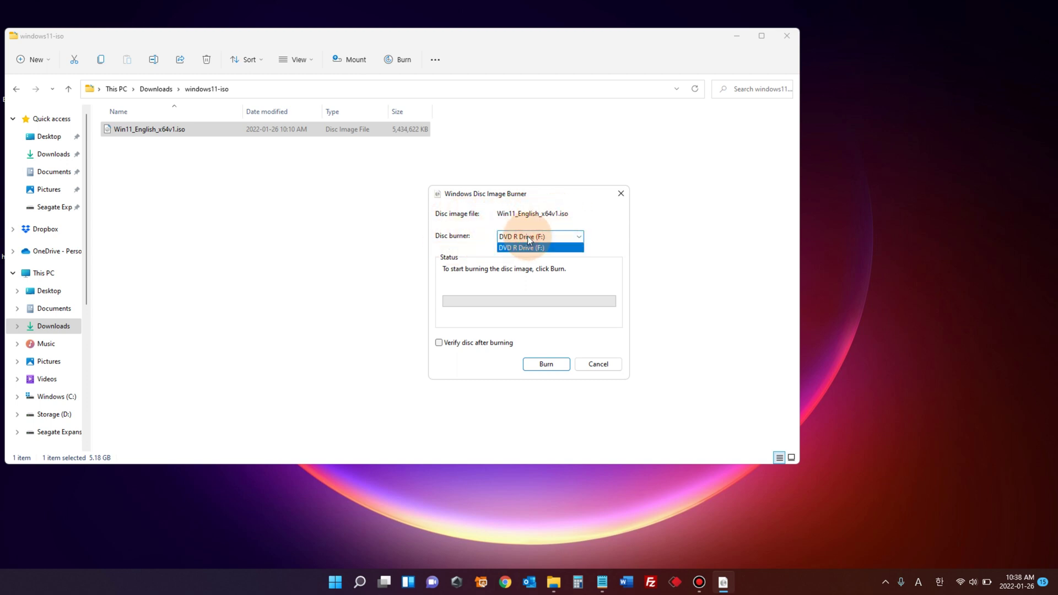
left_click(543, 238)
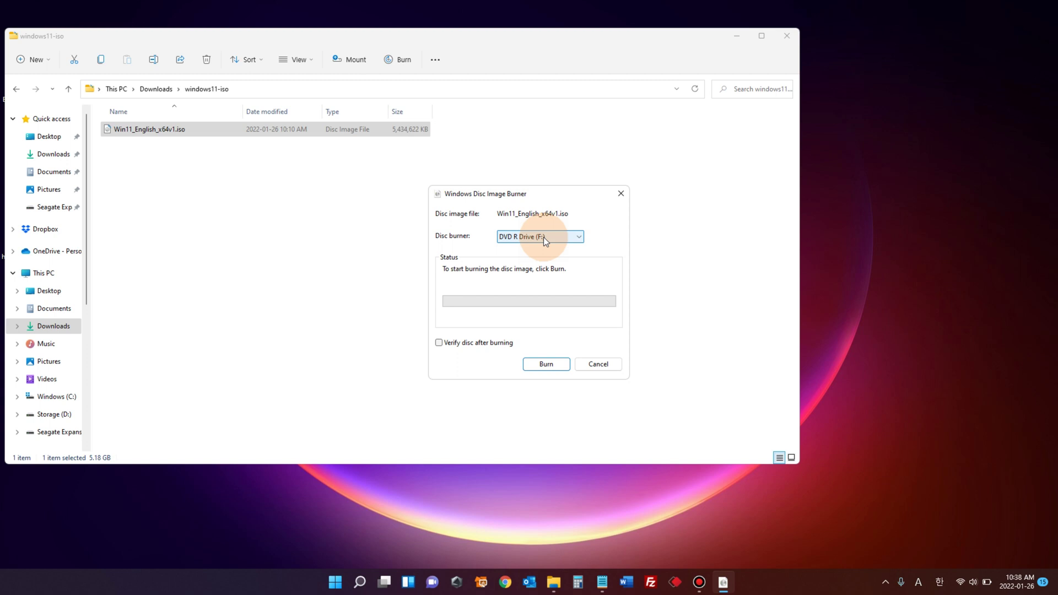